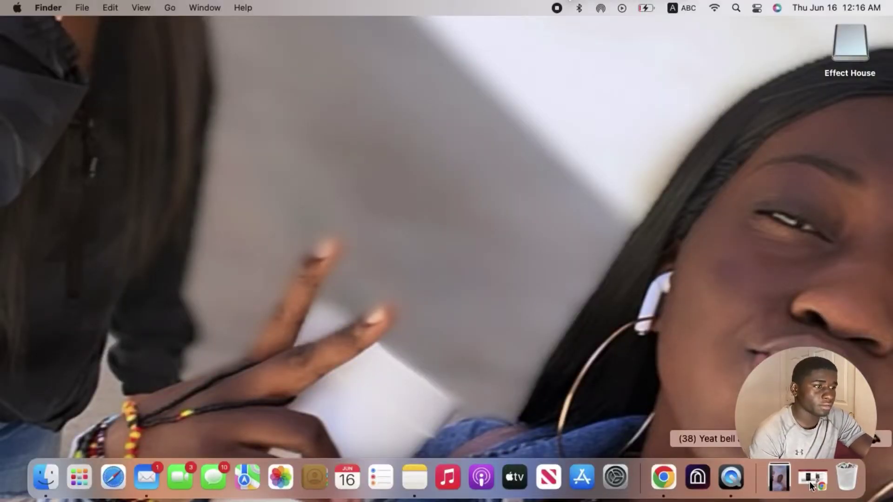
Restore the minimized Chrome window showing the 'Yeat bell always hits different' video
left_click(811, 481)
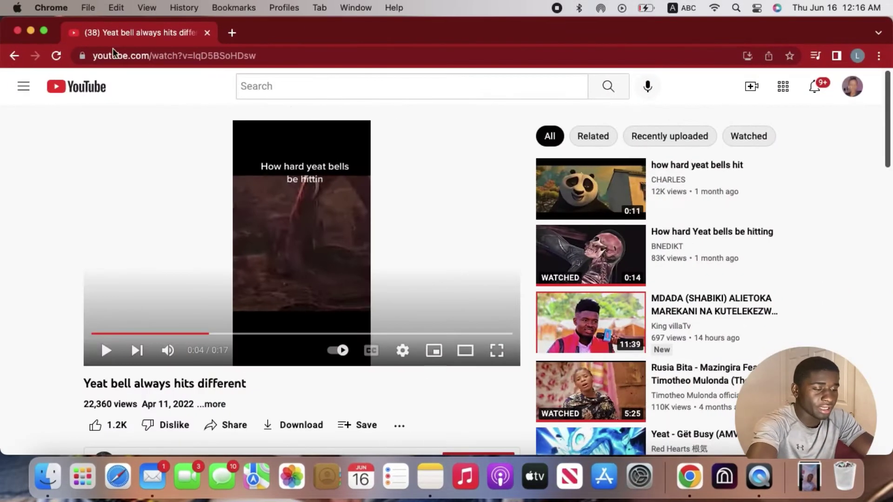
Play a few seconds of the Yeat bell video, then pause it again
left_click(288, 94)
left_click(26, 191)
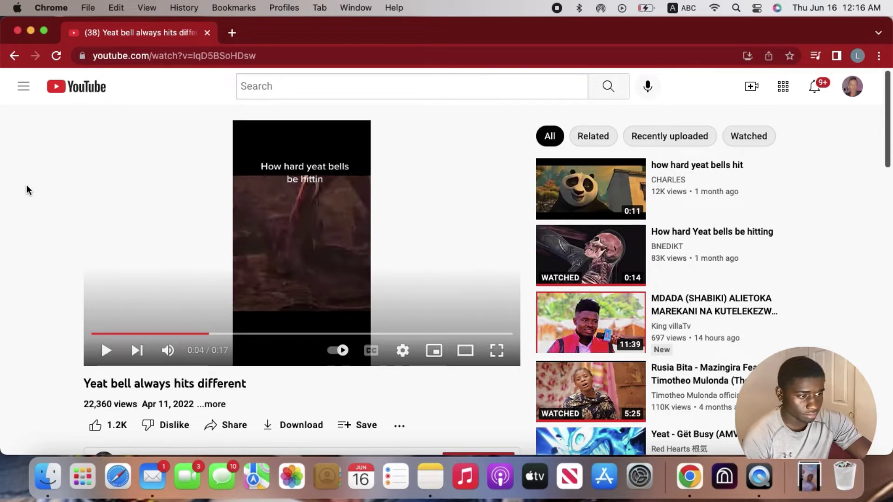
left_click(238, 242)
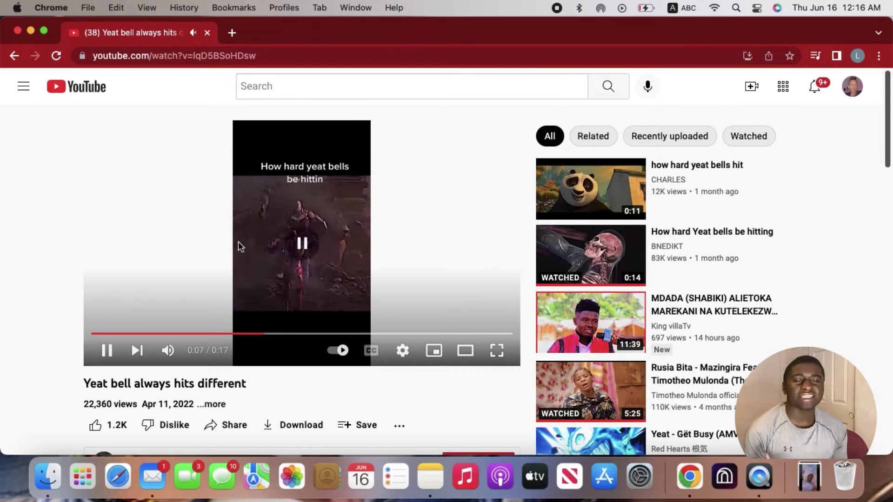
left_click(238, 241)
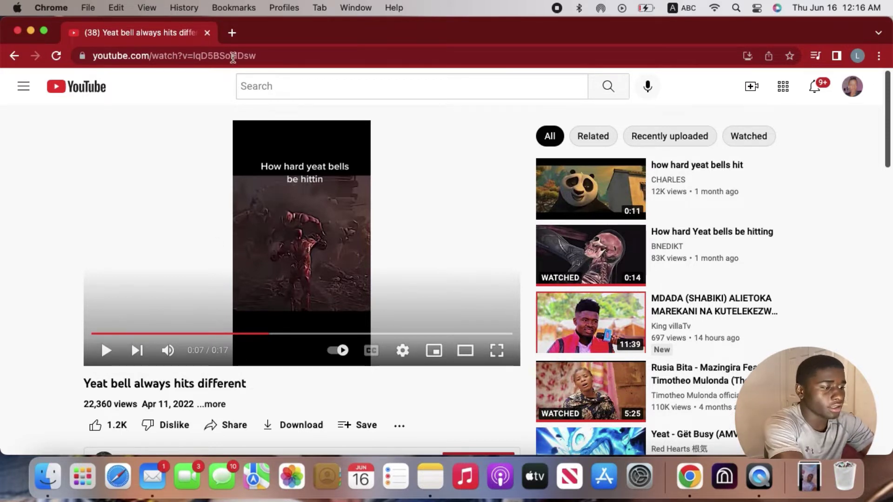
Open a new tab and search Google for 'mp3 music download sites'
left_click(232, 32)
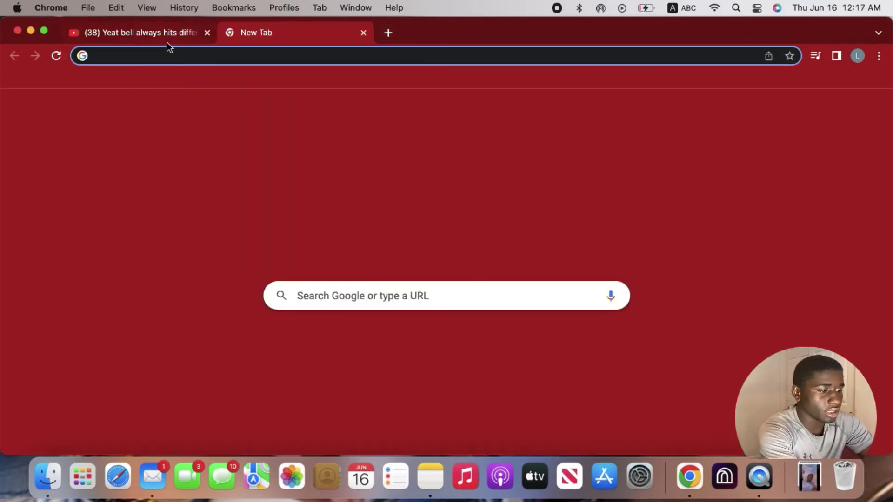
type("mp")
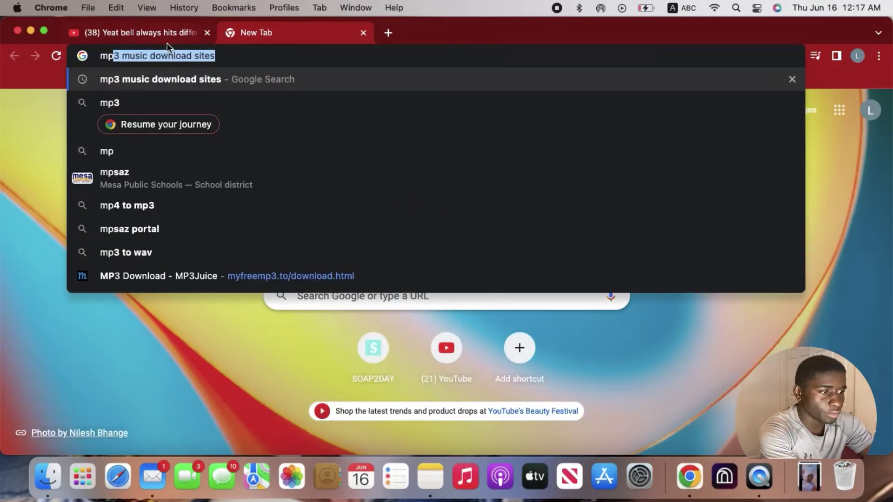
type("3")
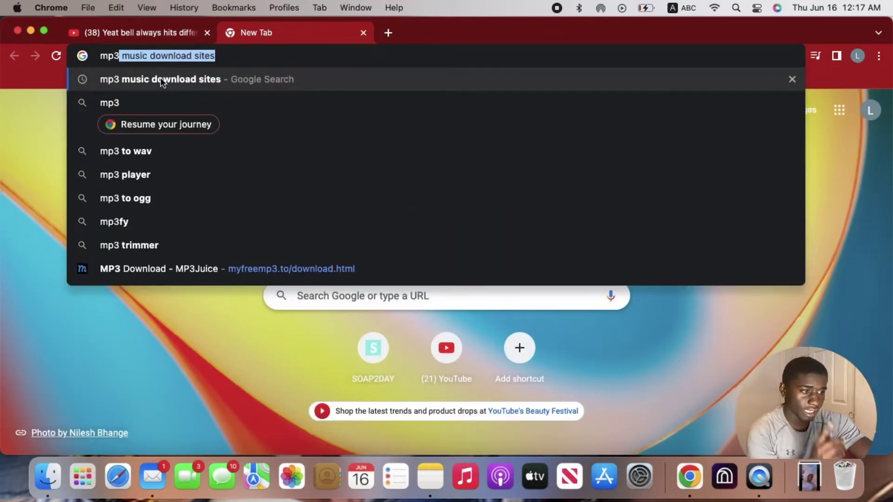
left_click(161, 78)
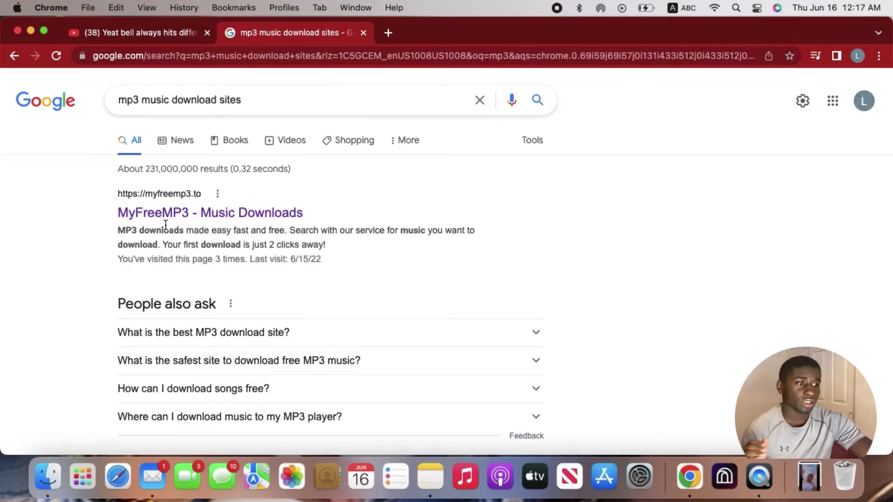
Open MyFreeMP3 and paste the bell video's copied YouTube share link into its search box
left_click(180, 216)
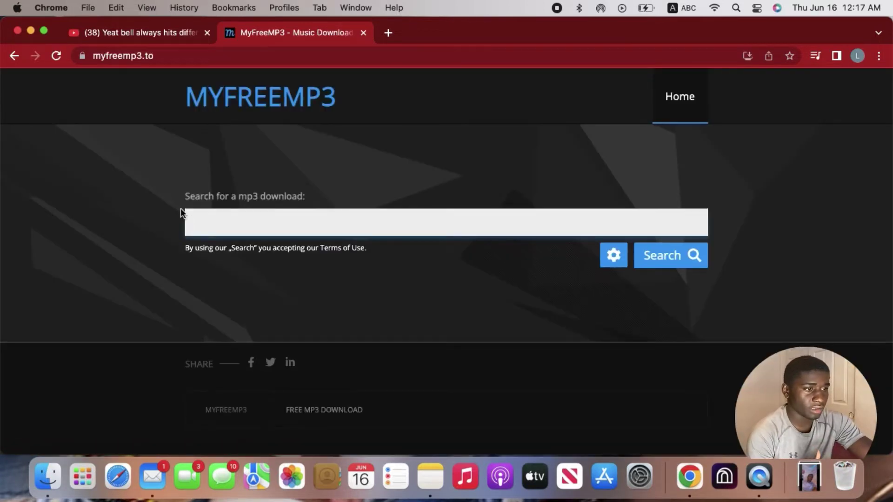
left_click(128, 34)
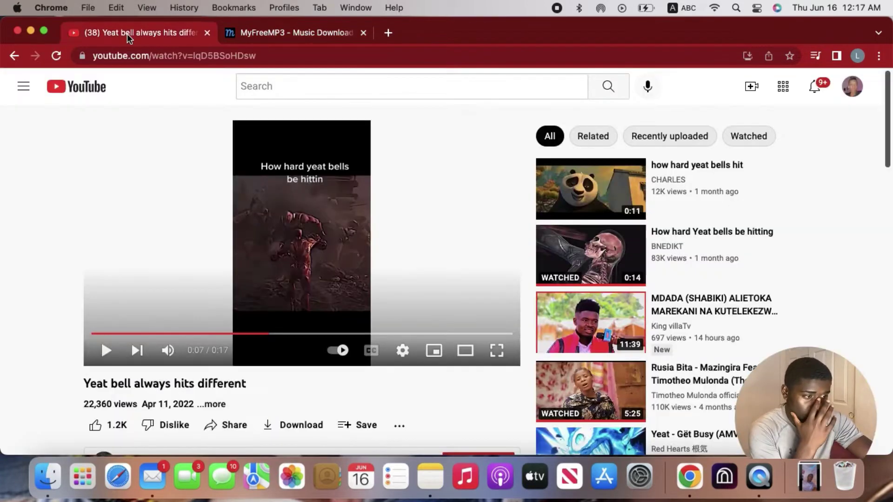
left_click(221, 429)
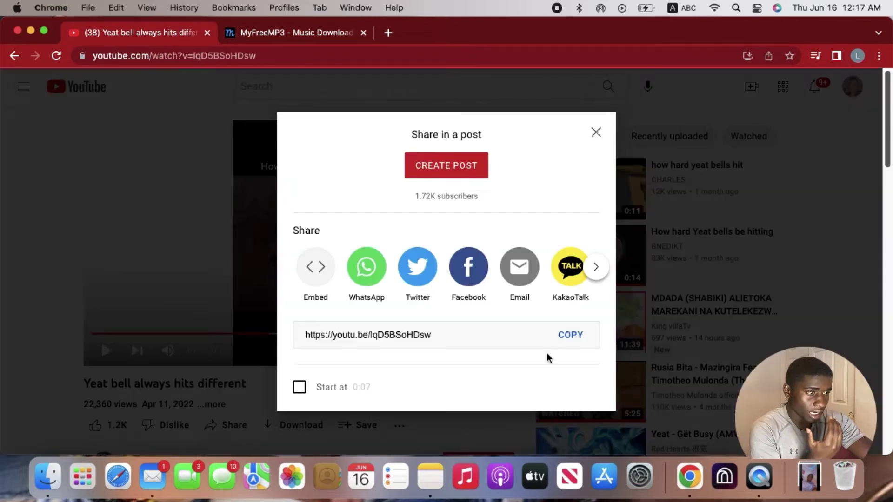
left_click(571, 336)
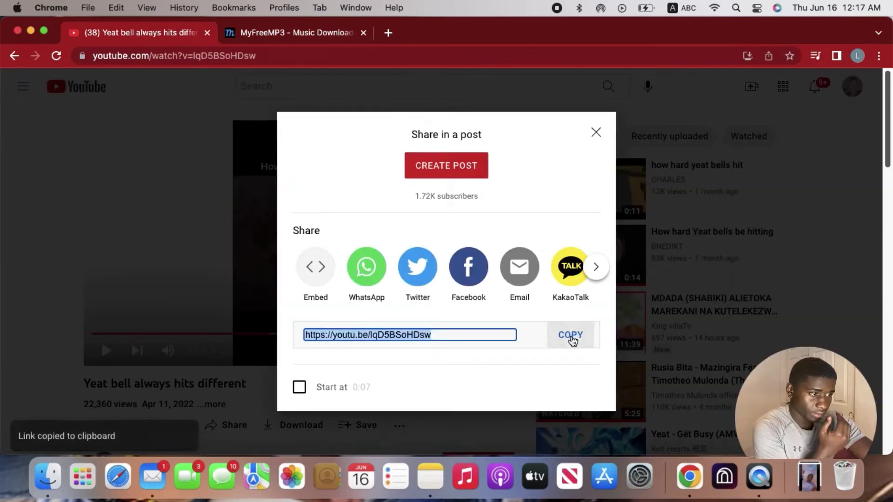
left_click(319, 34)
right_click(253, 225)
left_click(272, 318)
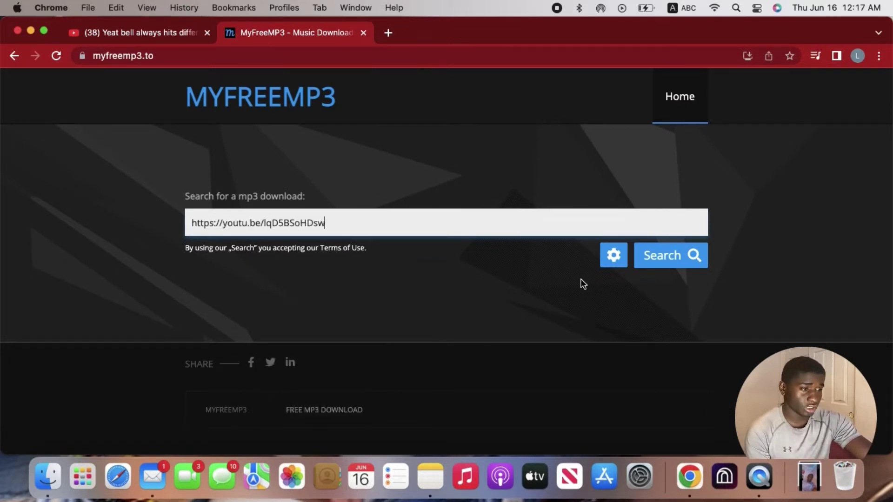
scroll(614, 265, "down", 3)
Search MyFreeMP3 for the link and download 'Yeat Bell Always Hits Different' as MP3
left_click(669, 173)
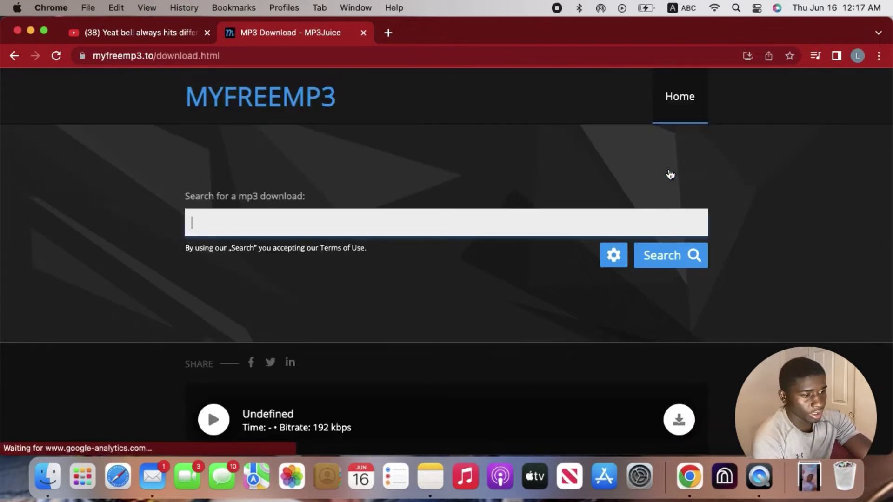
scroll(385, 396, "down", 3)
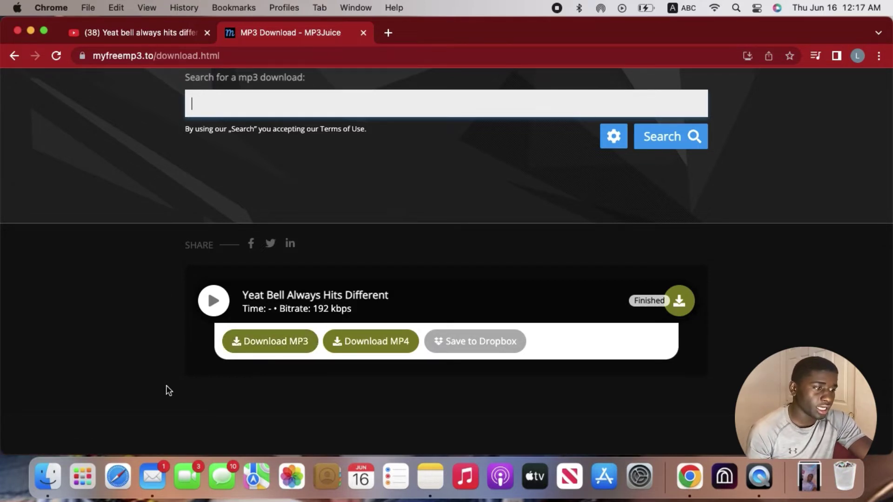
left_click(249, 344)
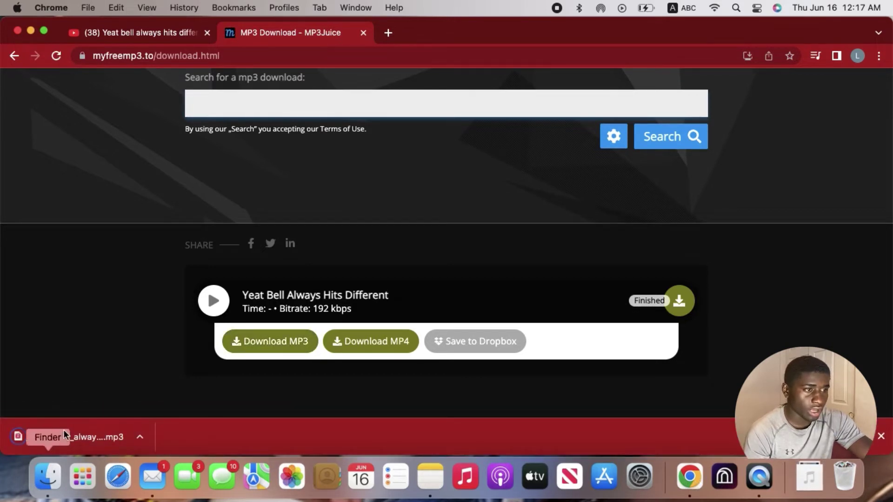
Close Chrome, launch Effect House from the Dock, and create a new project
left_click(17, 30)
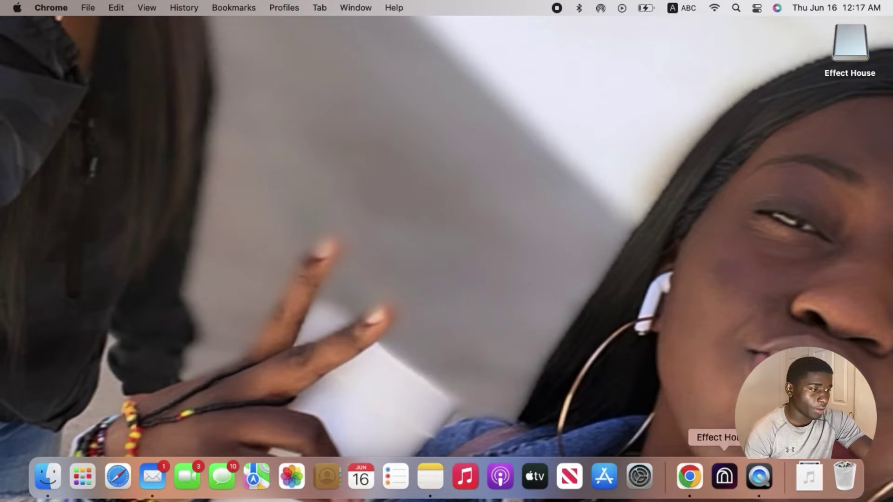
left_click(723, 476)
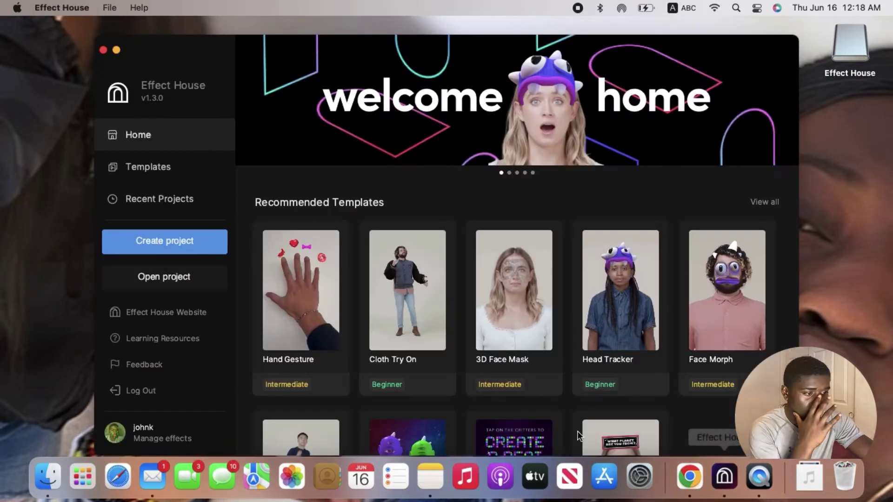
left_click(182, 244)
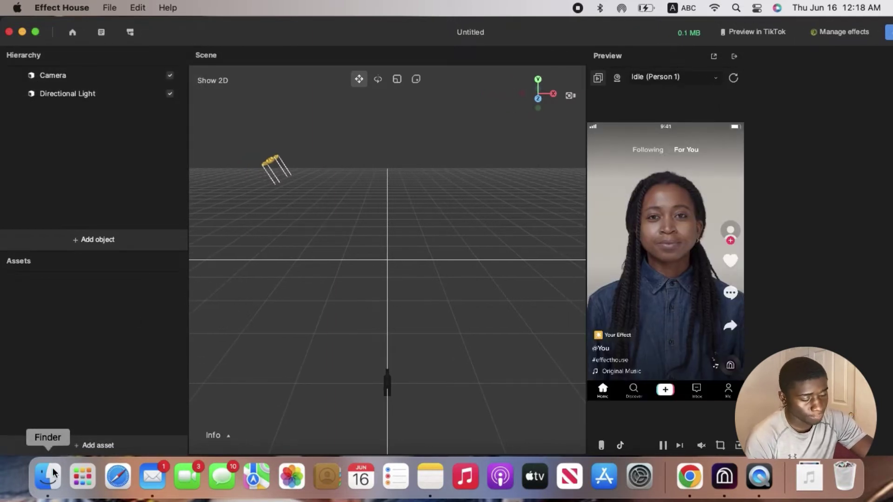
Drag Yeat_bell_always_hits_different.mp3 from Finder Downloads into the Assets panel, then close Finder
left_click(51, 492)
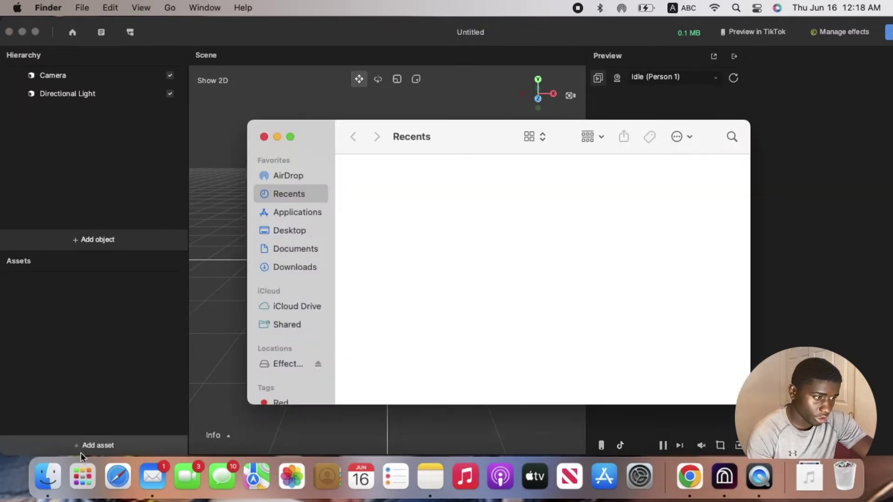
left_click(287, 269)
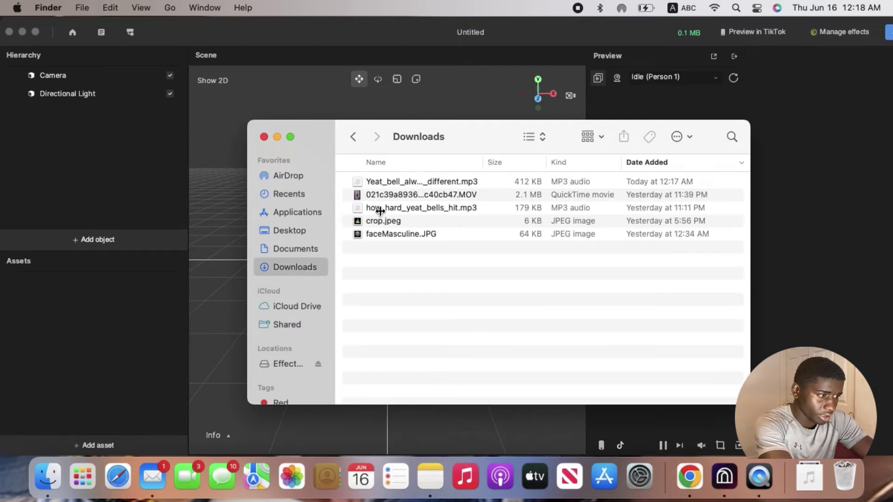
left_click(382, 208)
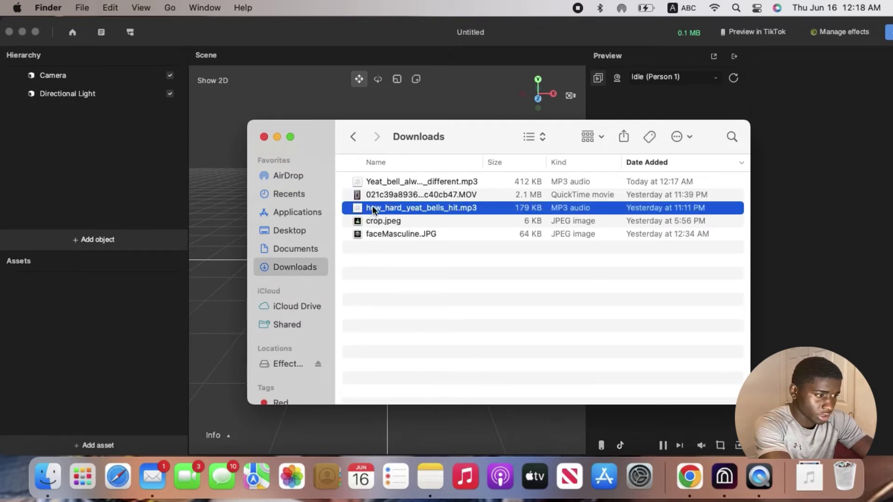
left_click(383, 180)
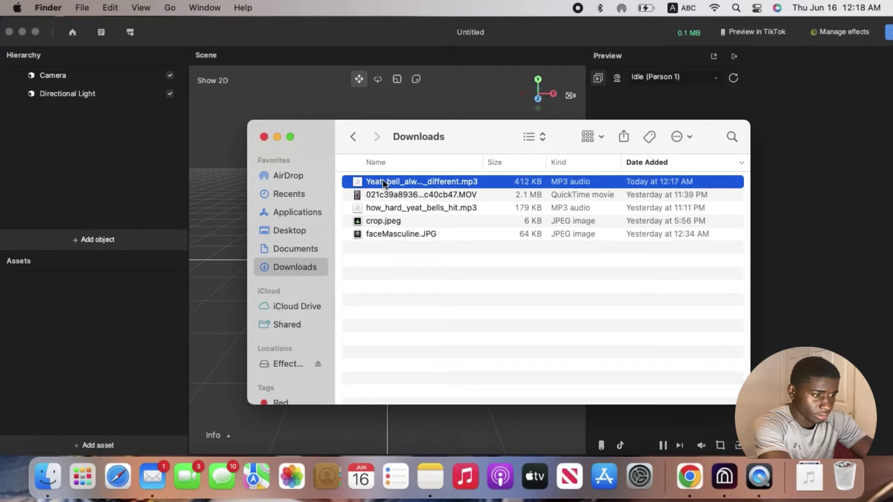
left_click_drag(383, 180, 66, 317)
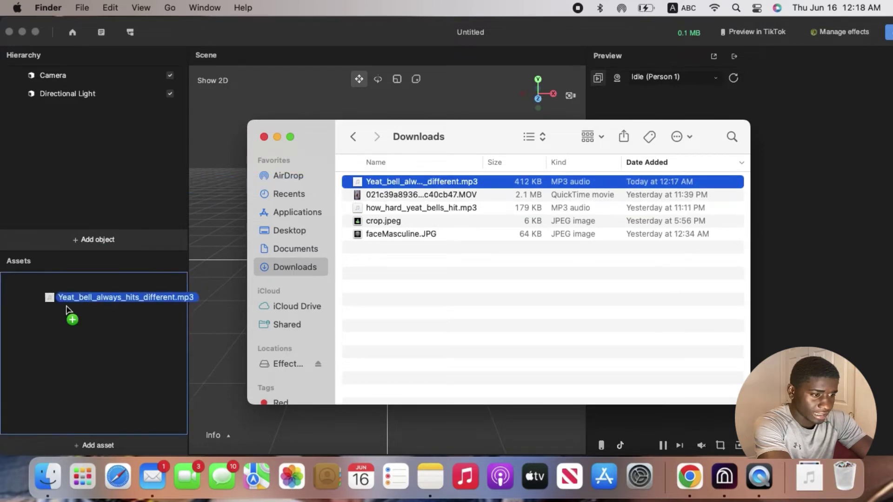
left_click_drag(67, 317, 65, 317)
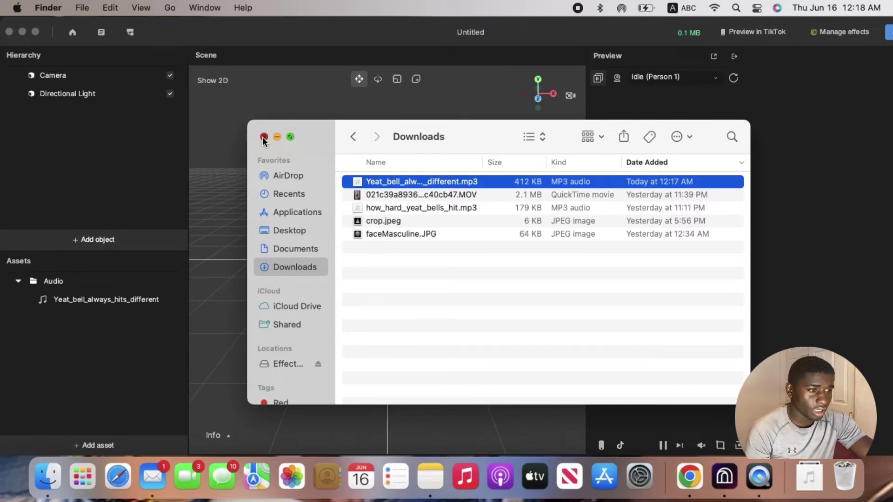
left_click(263, 137)
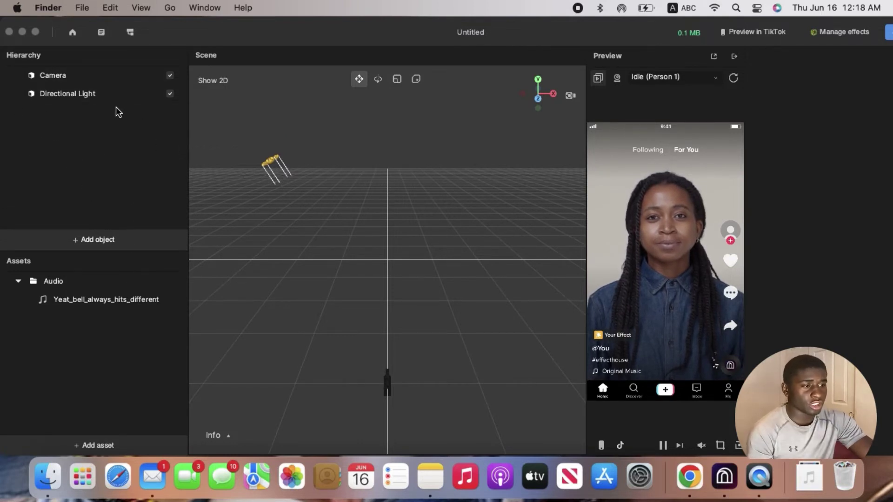
Add an Audio object and set its audio file to Yeat_bell_always_hits_different
left_click(98, 240)
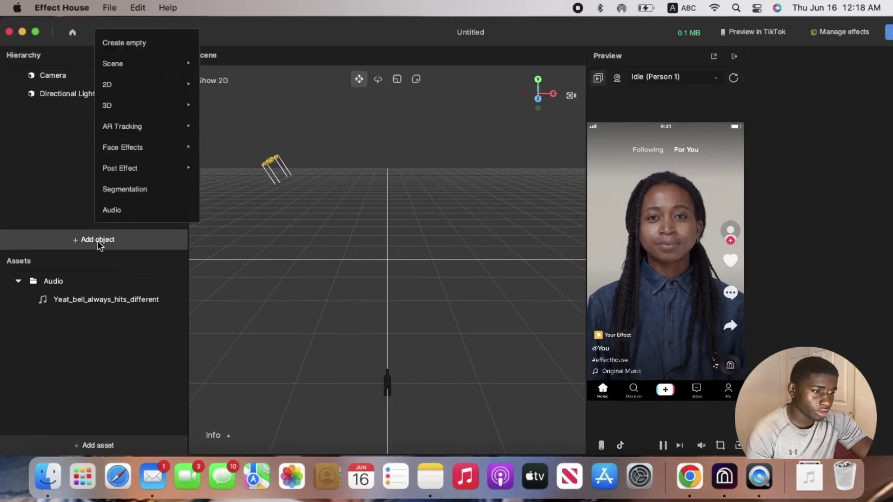
left_click(134, 213)
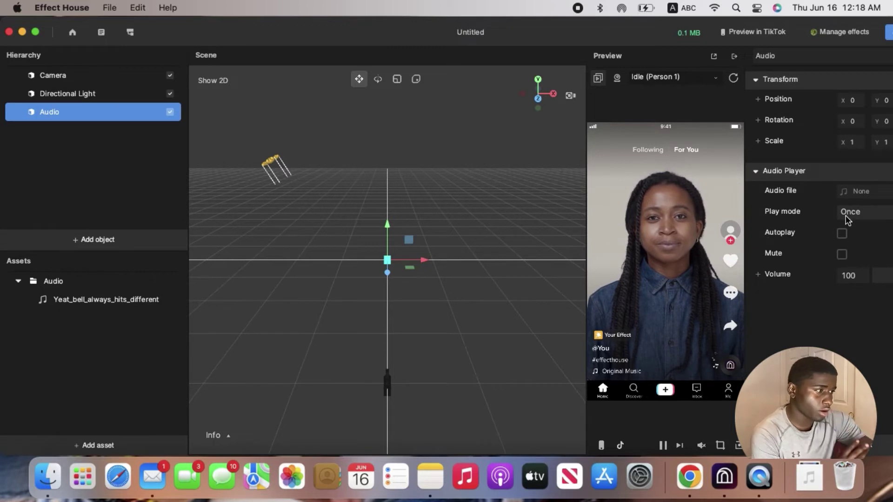
left_click(867, 193)
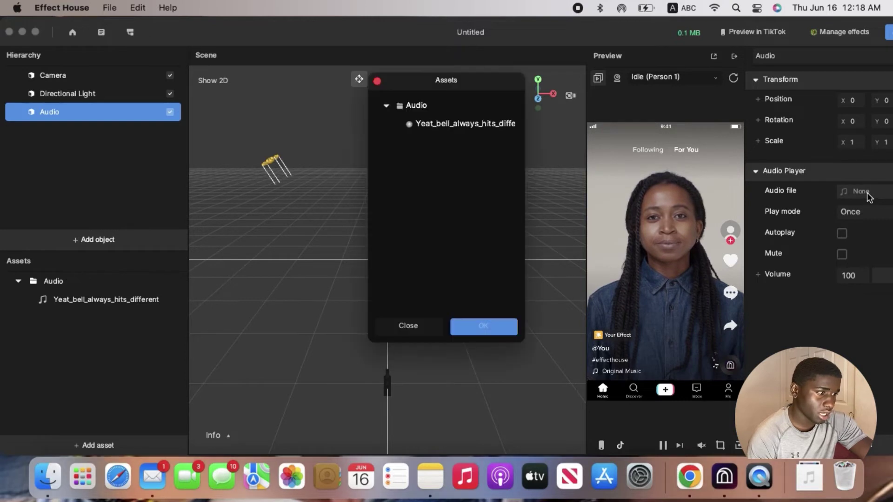
left_click(460, 127)
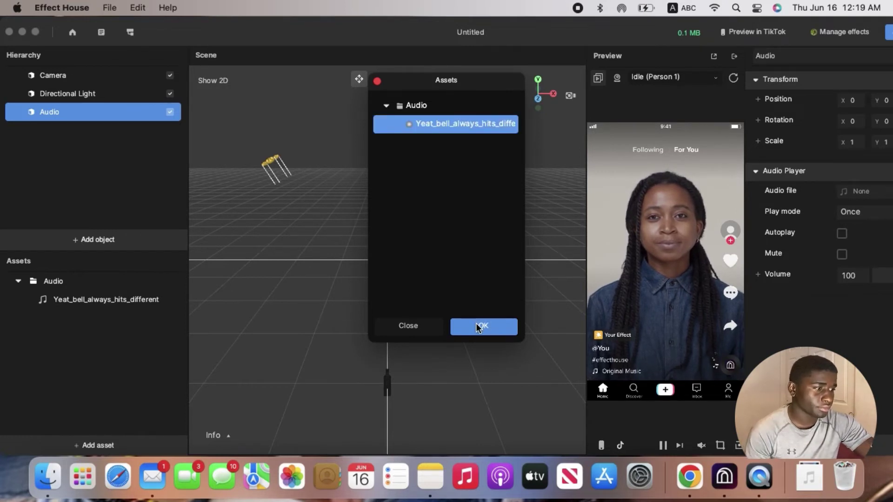
key("F12")
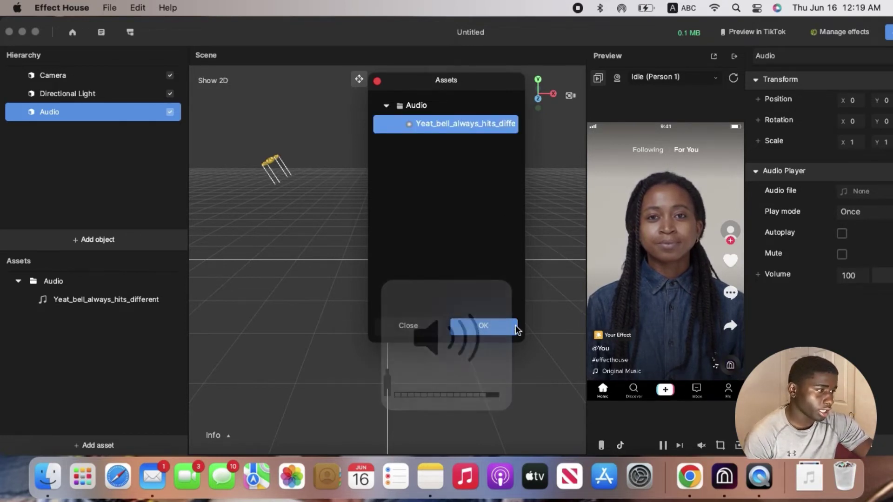
left_click(514, 328)
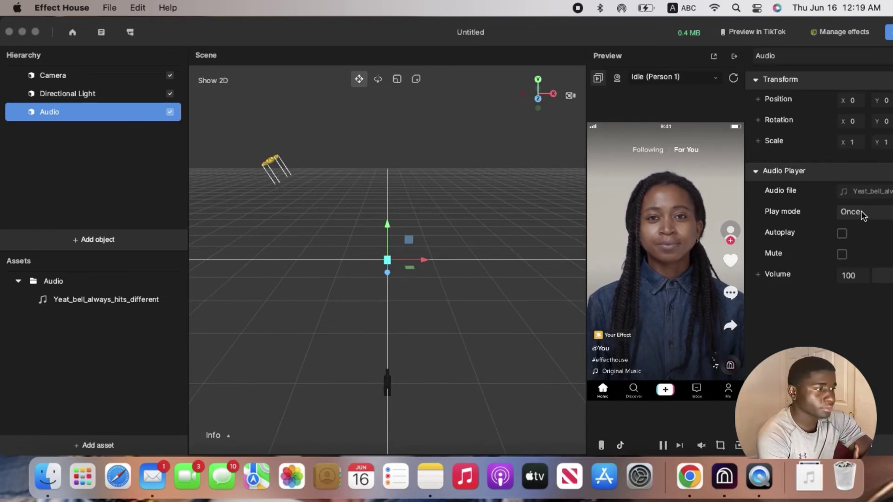
Set the Audio Player play mode to Infinite, toggling Autoplay on and back off
left_click(862, 211)
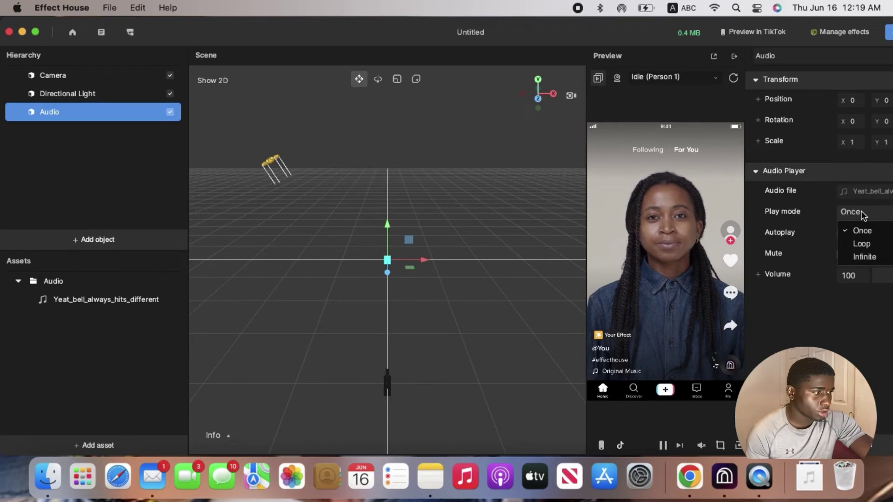
left_click(862, 258)
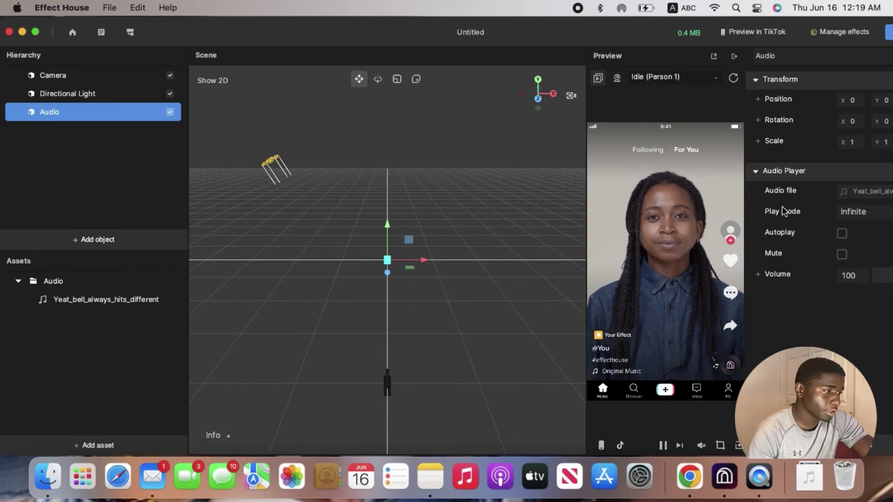
left_click(842, 235)
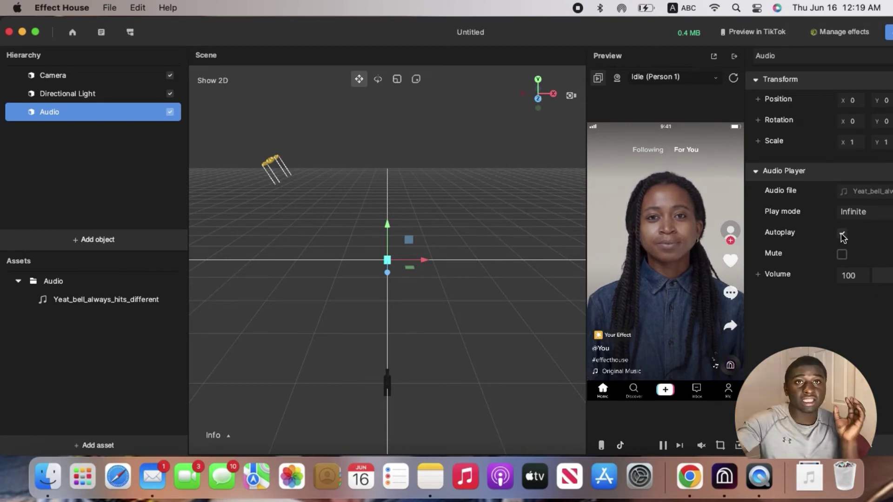
left_click(842, 235)
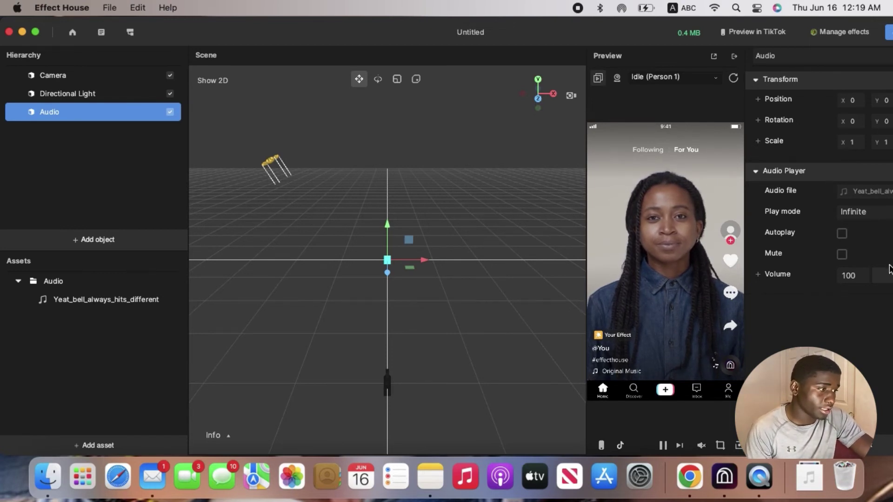
left_click(842, 233)
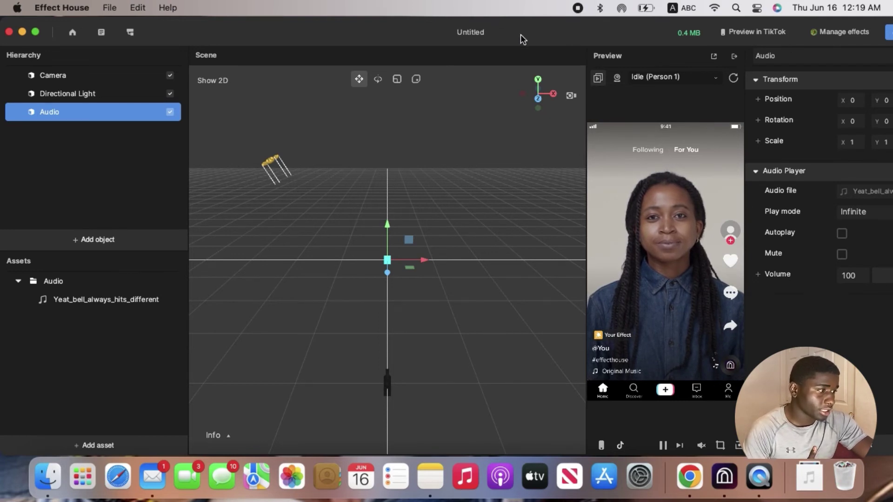
Turn on Autoplay for the bell Audio object and mute the computer
left_click_drag(519, 38, 464, 38)
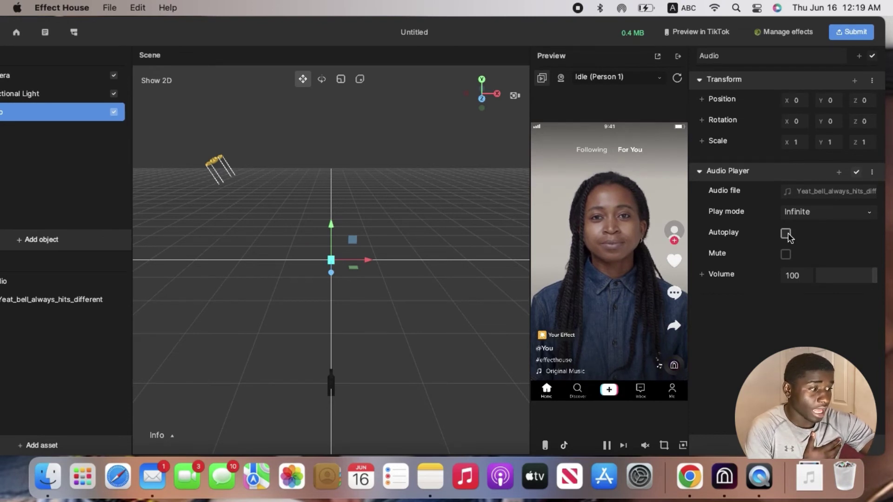
left_click(786, 234)
key("XF86AudioMute")
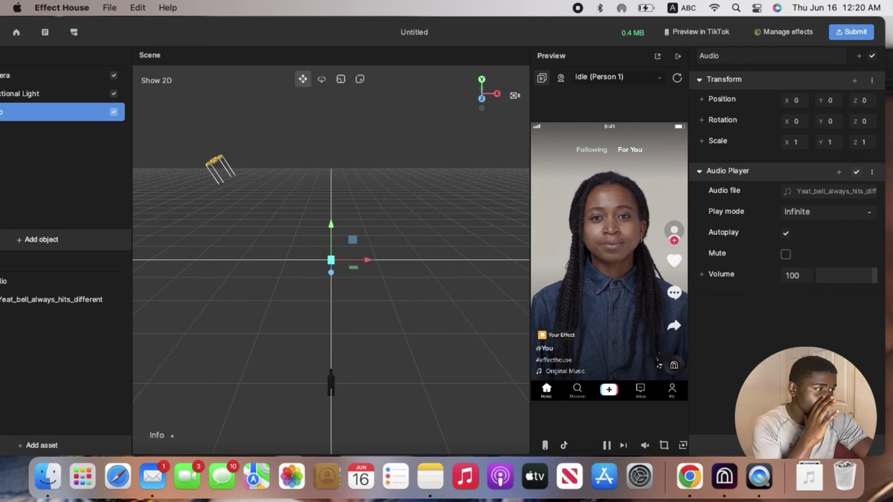
Fill the submission form with a bell thumbnail and the name 'bell', then cancel it
left_click(852, 31)
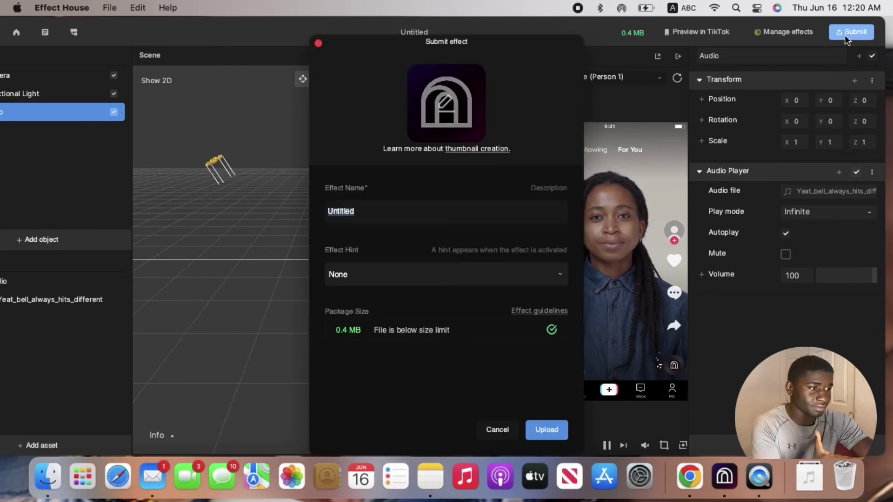
left_click(451, 104)
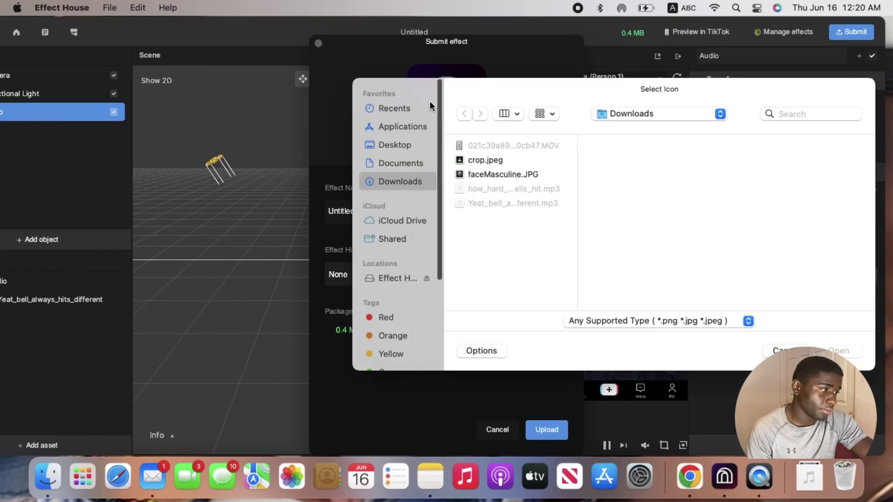
left_click(493, 161)
left_click(838, 351)
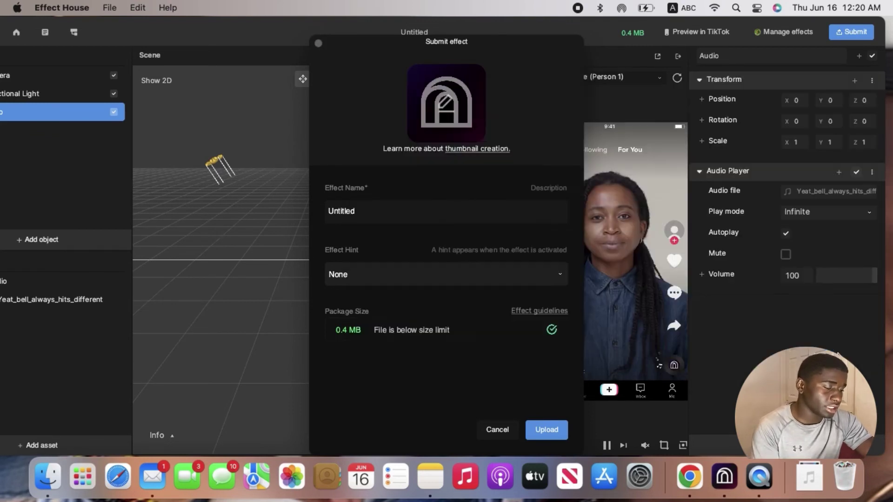
left_click(547, 437)
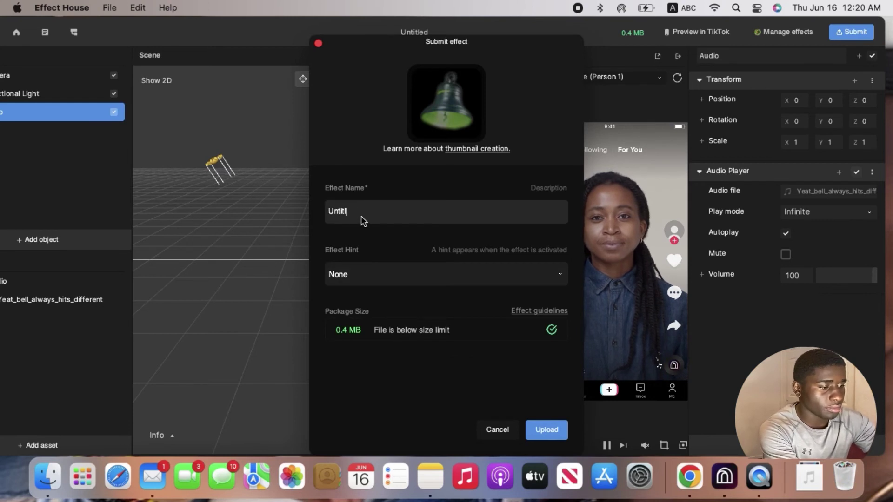
key("BackSpace")
key("BackSpace")
key("BackSpace")
type("bello")
key("BackSpace")
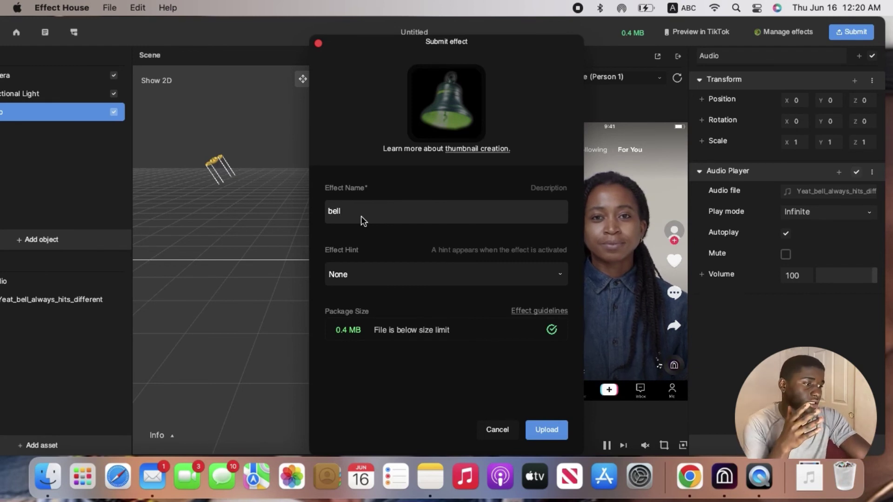
left_click(501, 431)
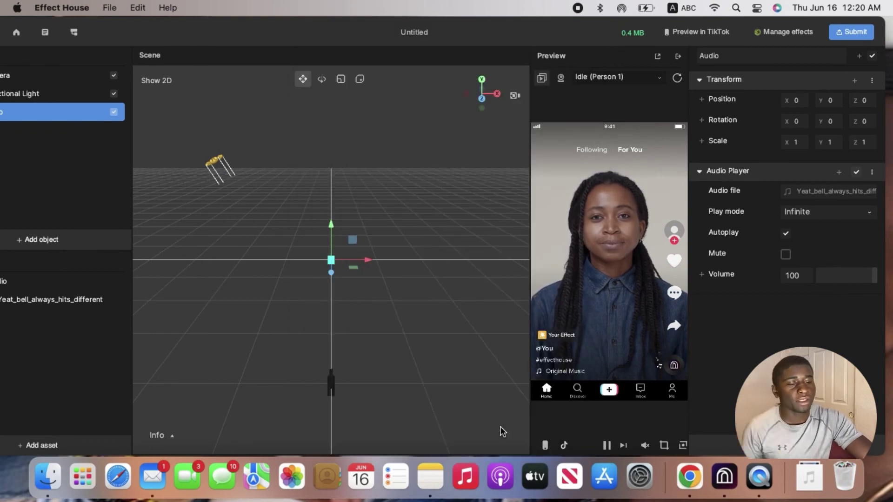